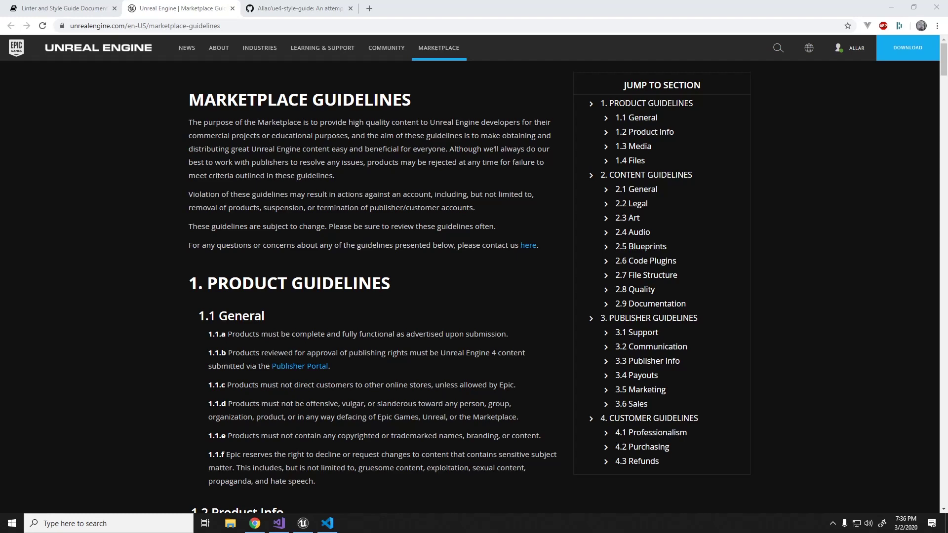
# - Switch to the Allar/ue4-style-guide repository tab to view its README
pyautogui.click(304, 8)
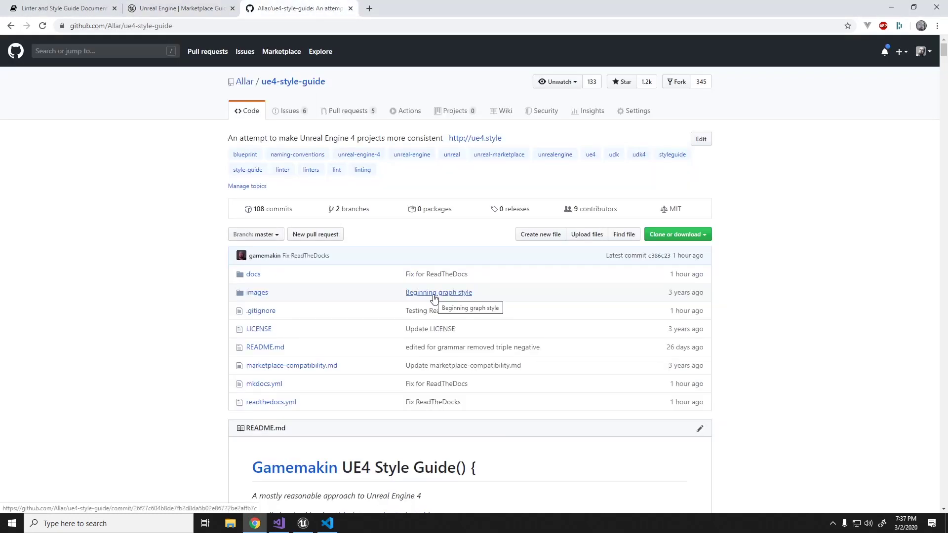
pyautogui.scroll(-3, 452, 304)
pyautogui.scroll(-3, 461, 307)
pyautogui.scroll(1, 462, 308)
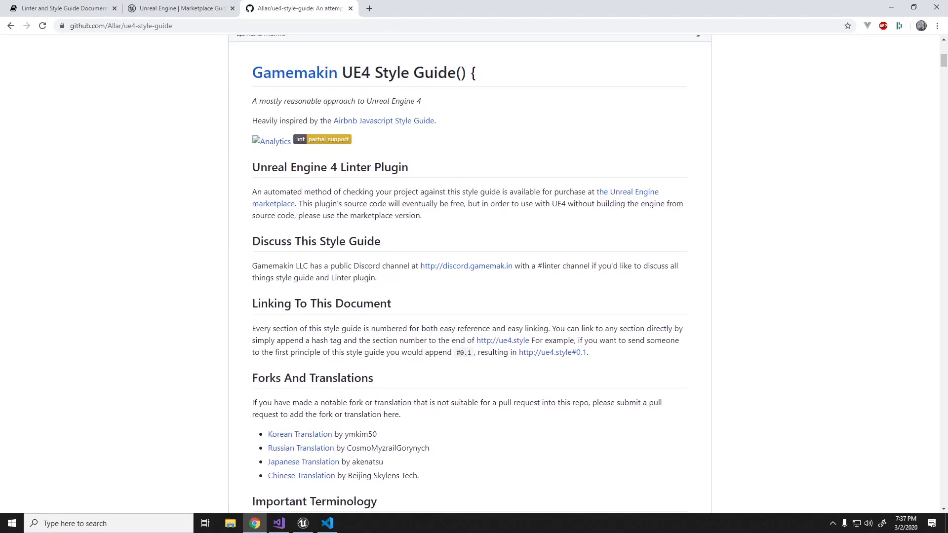
# - Set up a linter scan of the Content folder with the Unreal Engine Marketplace Guidelines rule set
pyautogui.click(304, 523)
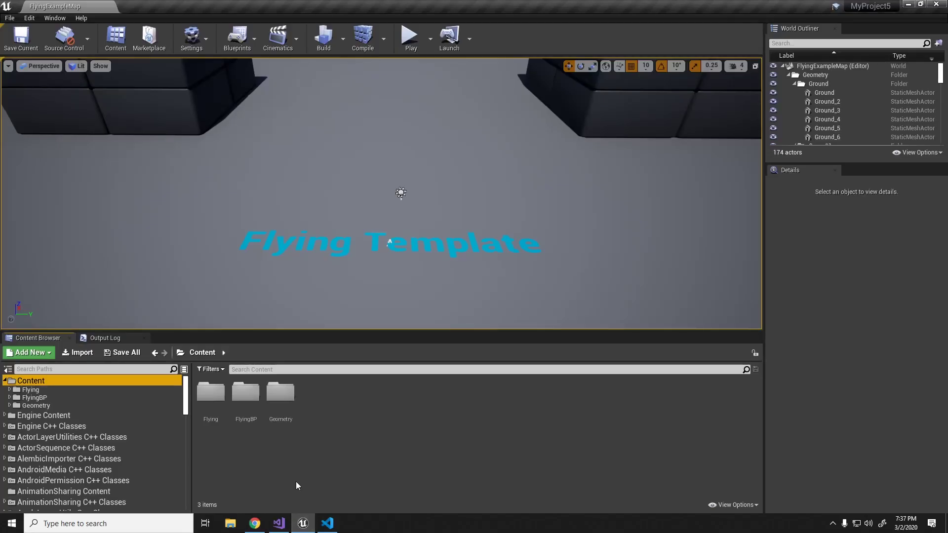
pyautogui.rightClick(39, 382)
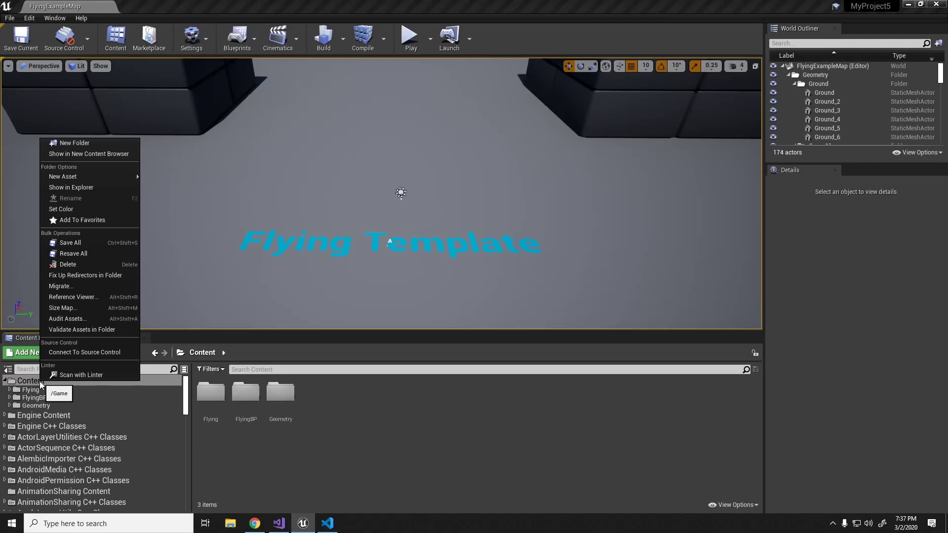
pyautogui.click(114, 375)
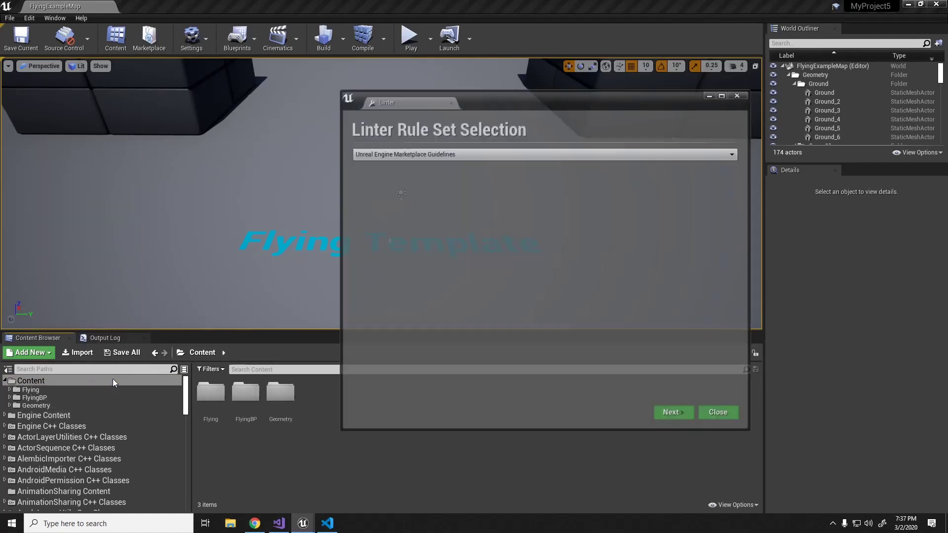
pyautogui.moveTo(478, 106)
pyautogui.mouseDown()
pyautogui.moveTo(376, 120)
pyautogui.moveTo(387, 135)
pyautogui.mouseUp()
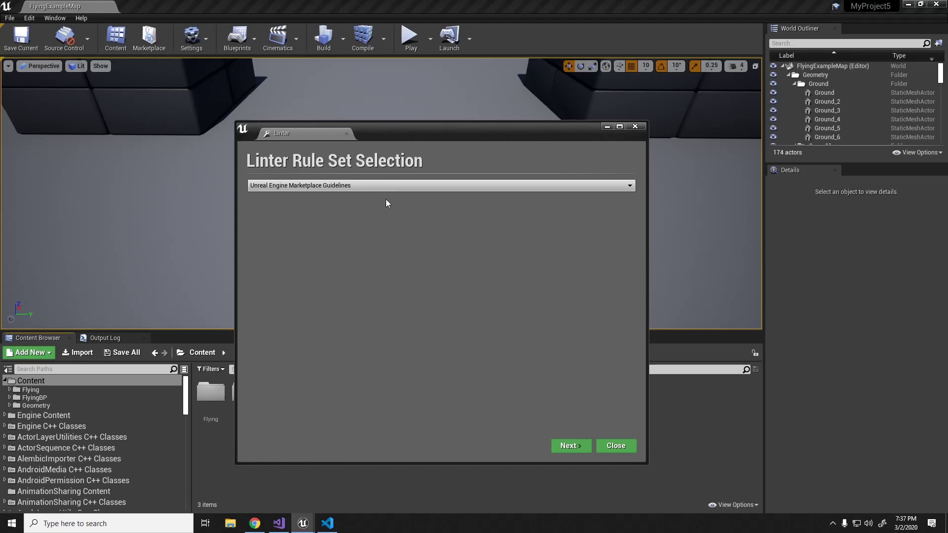
pyautogui.click(365, 187)
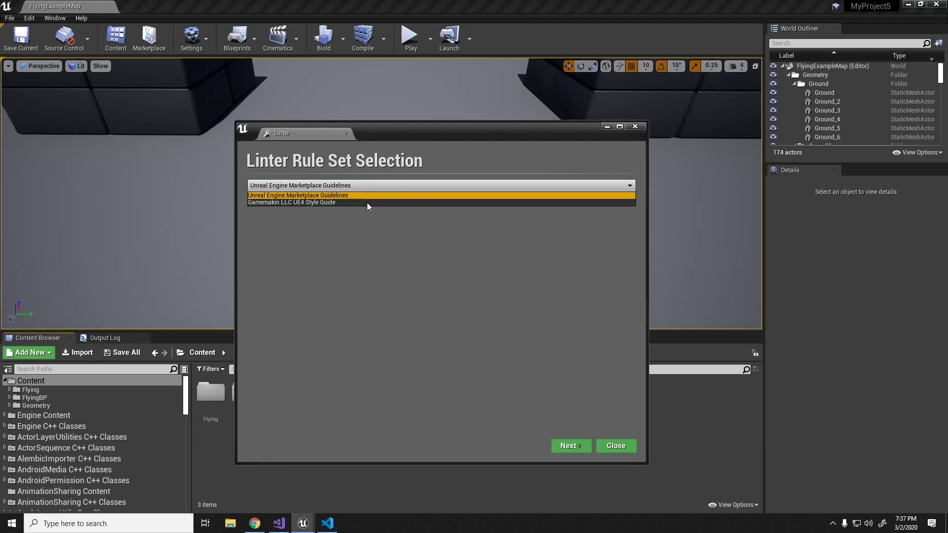
pyautogui.click(366, 203)
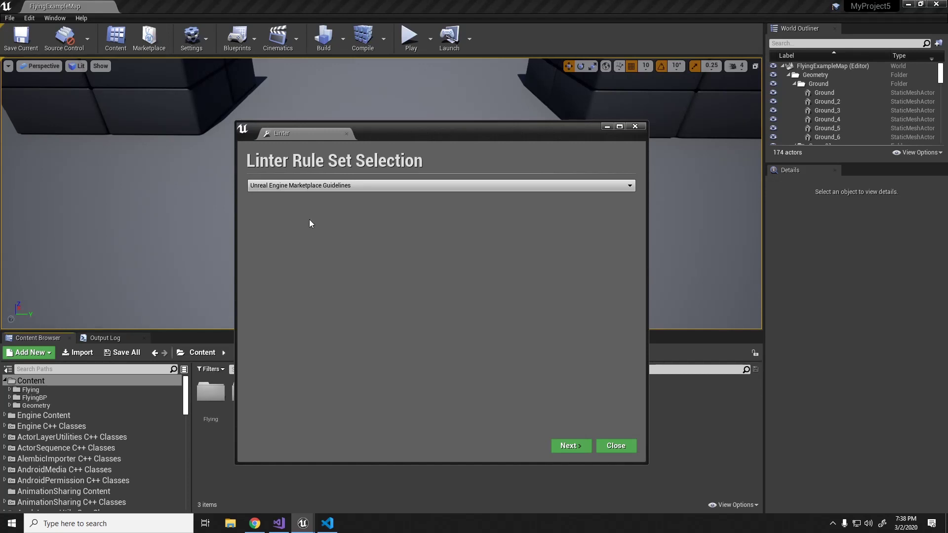
# - Lint the Content assets to produce the Lint Report showing 16 errors and 129 warnings
pyautogui.click(567, 447)
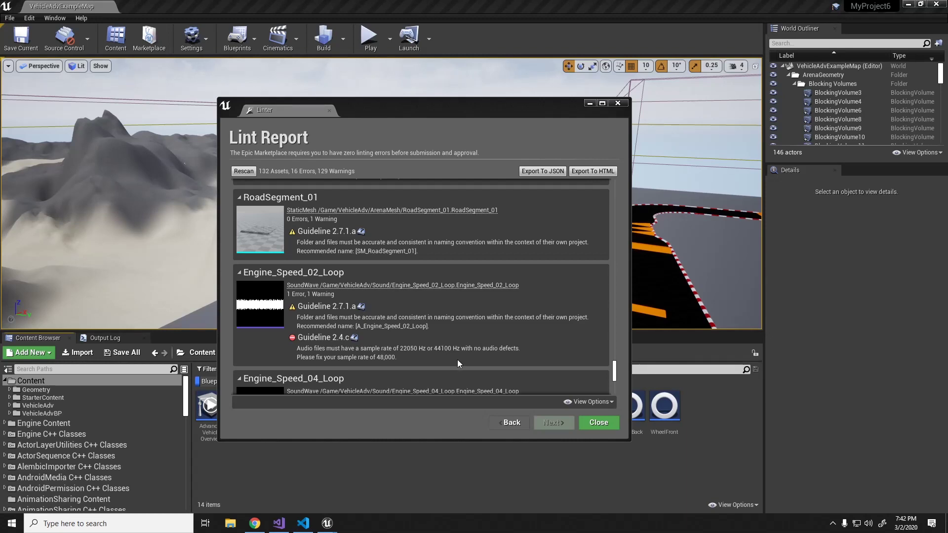
pyautogui.moveTo(616, 366); pyautogui.dragTo(331, 289)
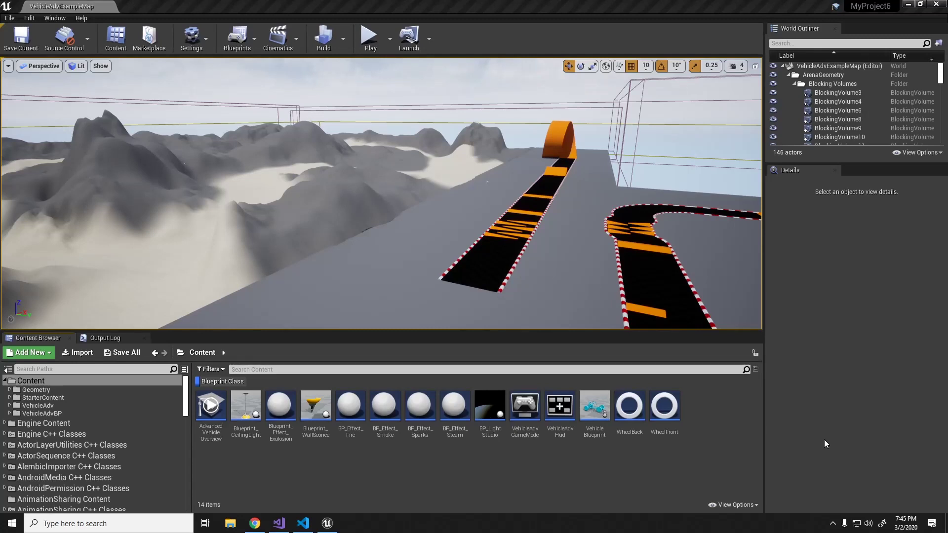
# - Batch-rename Blueprint_CeilingLight, Blueprint_Effect_Explosion and Blueprint_WallSconce, replacing Blueprint_ with BP_
pyautogui.click(253, 432)
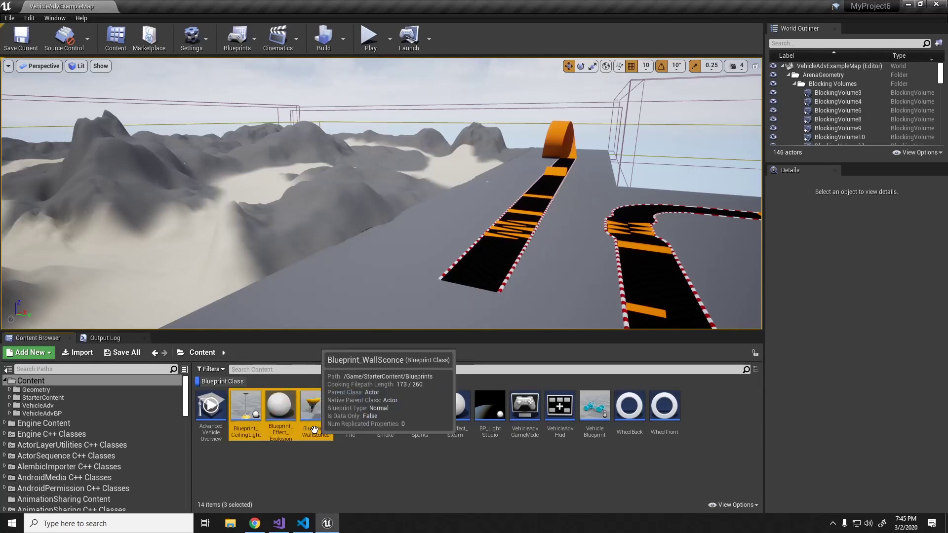
pyautogui.keyDown('shift'); pyautogui.click(305, 425); pyautogui.keyUp('shift')
pyautogui.rightClick(305, 424)
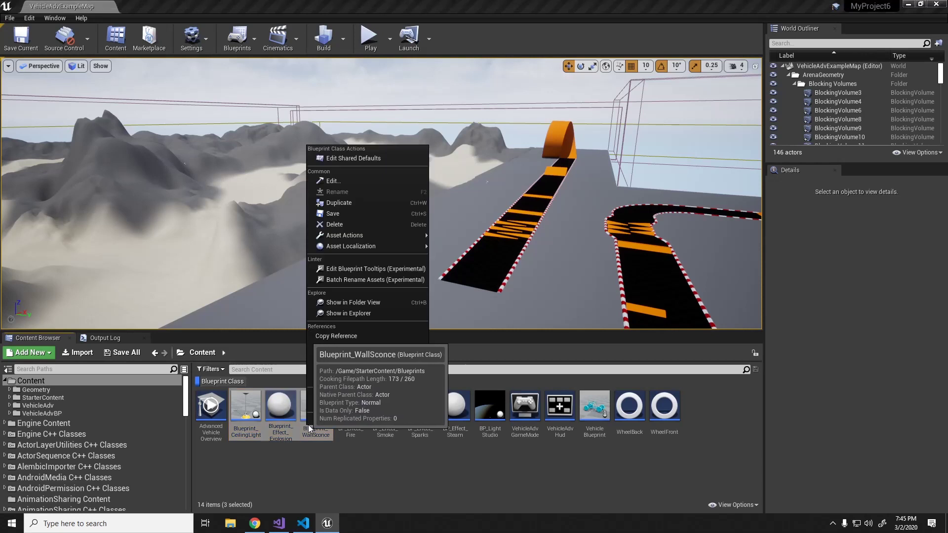
pyautogui.click(398, 283)
pyautogui.click(450, 261)
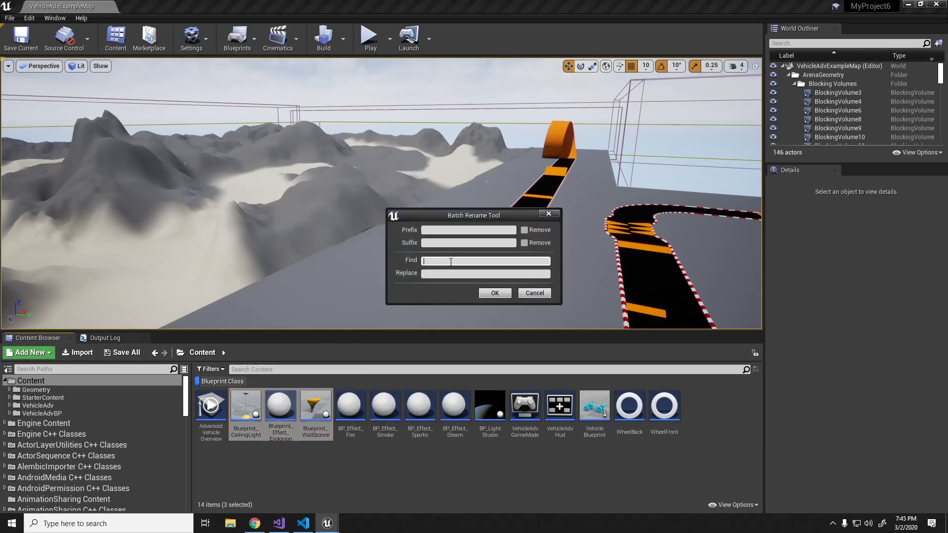
pyautogui.write('Blueprint_')
pyautogui.click(454, 275)
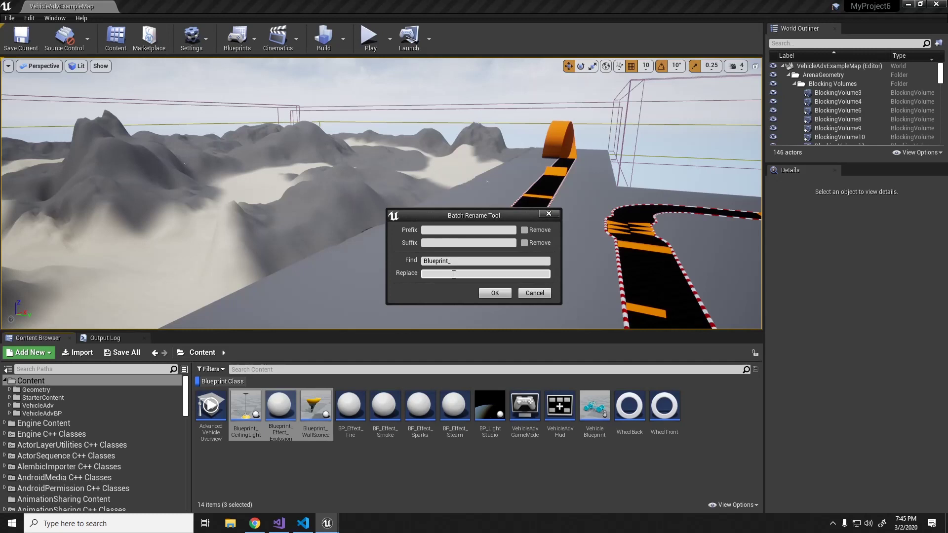
pyautogui.write('BP_')
pyautogui.click(494, 294)
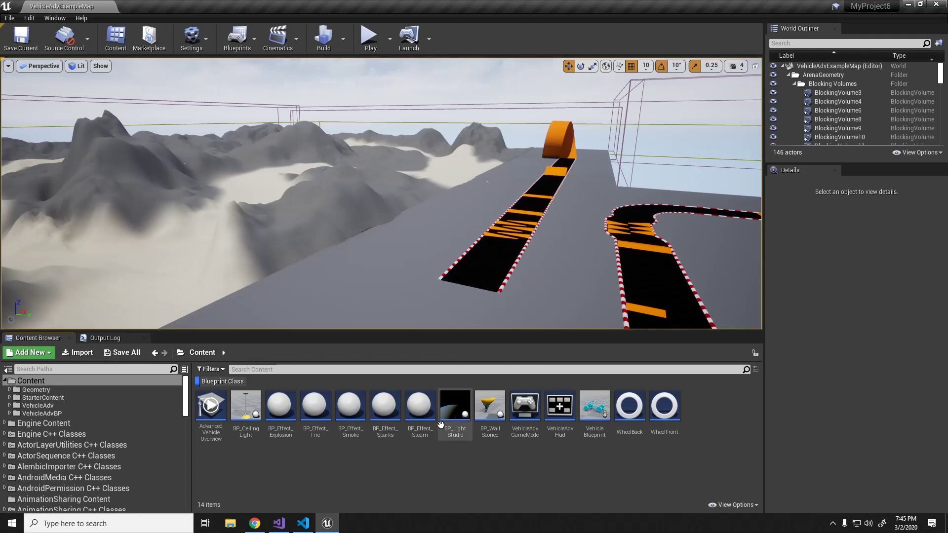